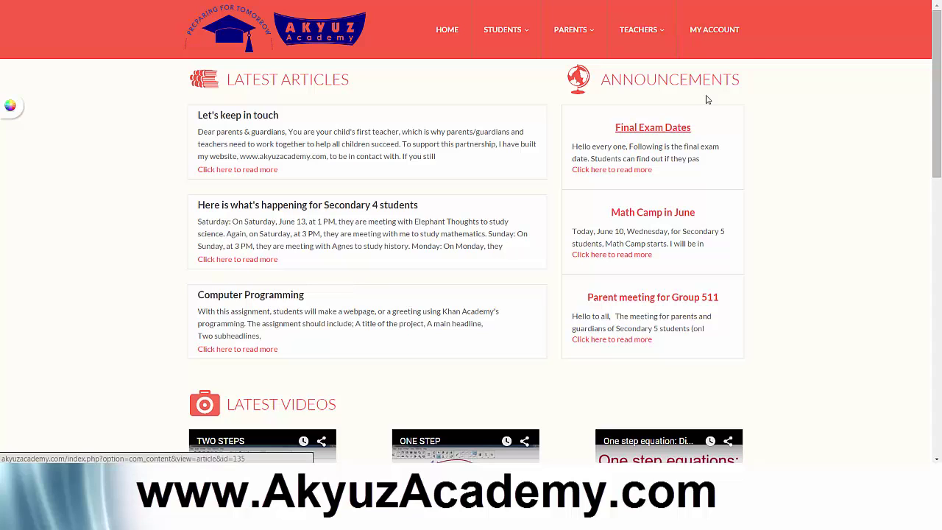
Go to the MY ACCOUNT sign-in page from the home page.
left_click(716, 34)
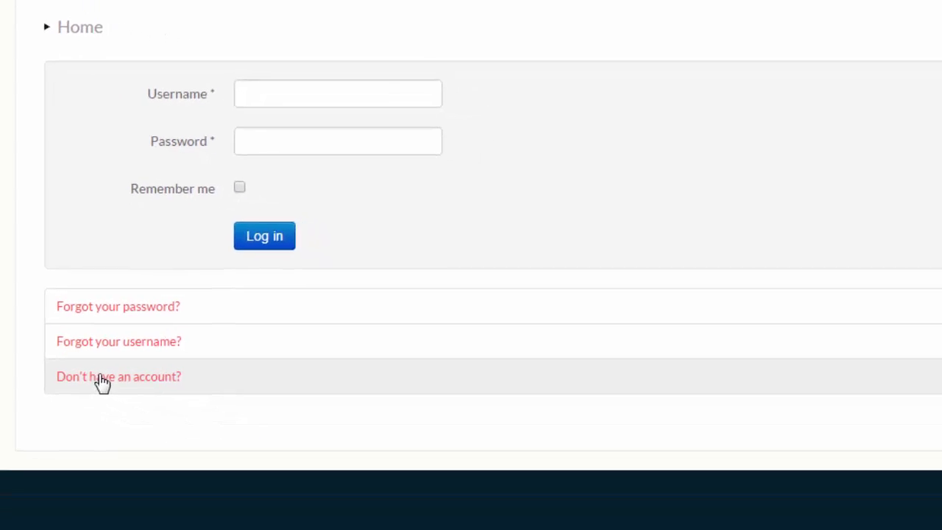
left_click(45, 359)
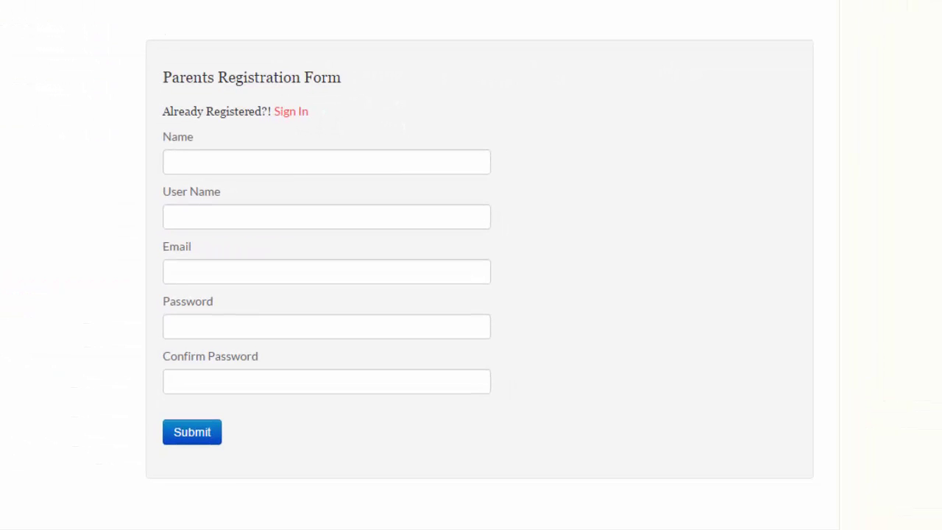
left_click(193, 163)
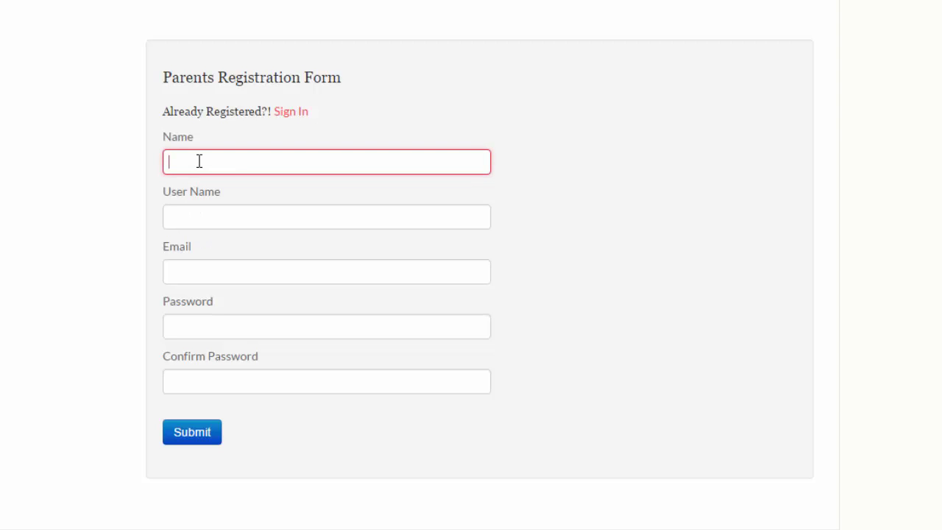
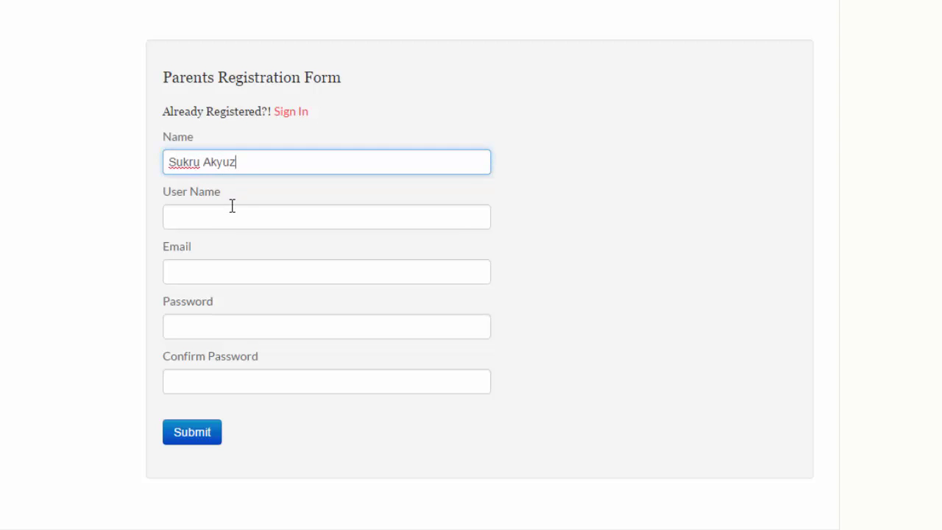
left_click(230, 211)
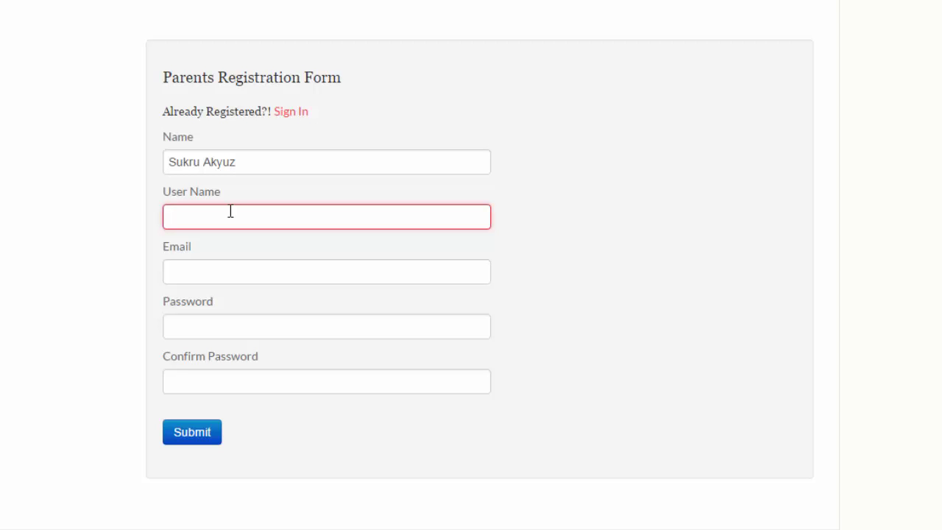
type("akyuz")
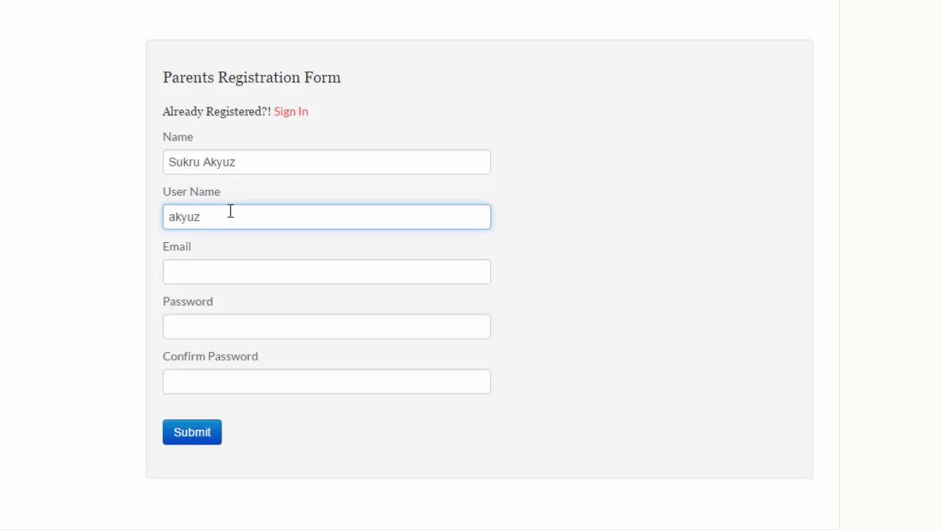
left_click(204, 274)
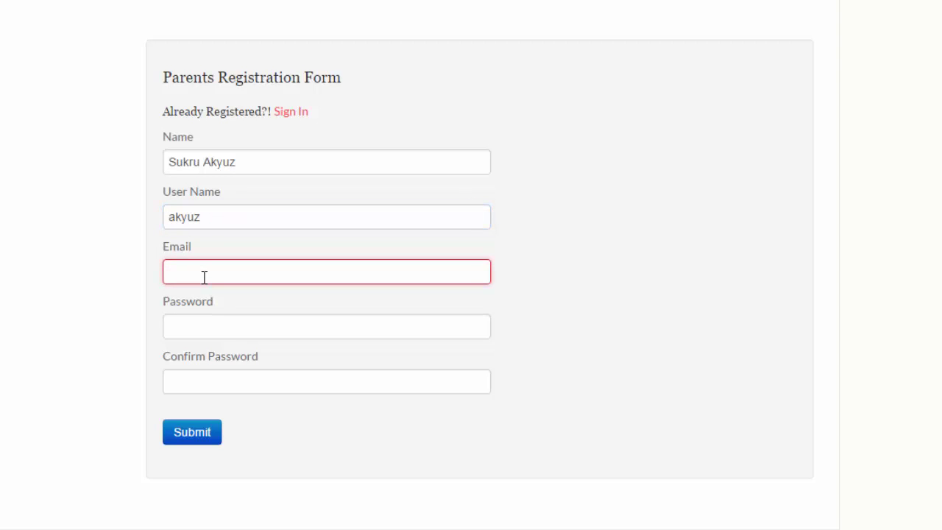
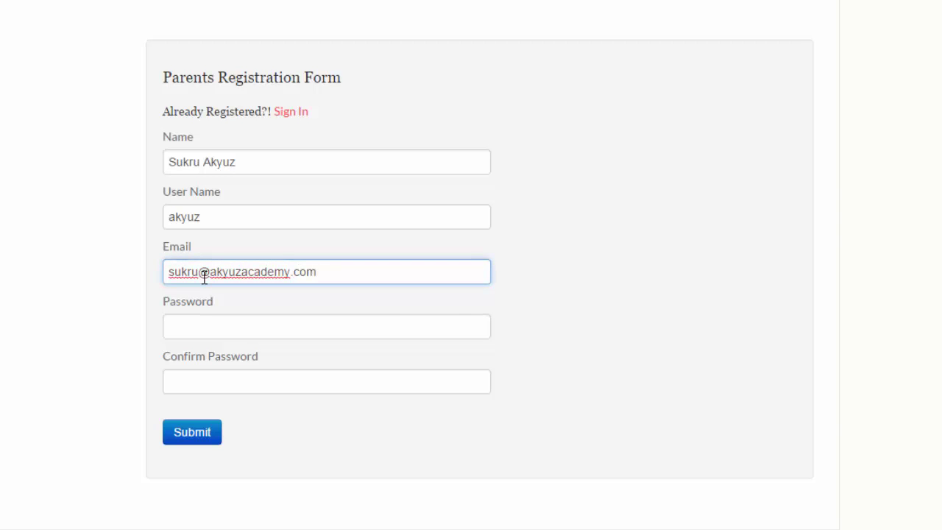
Enter the password and its confirmation, then submit the registration.
key("Tab")
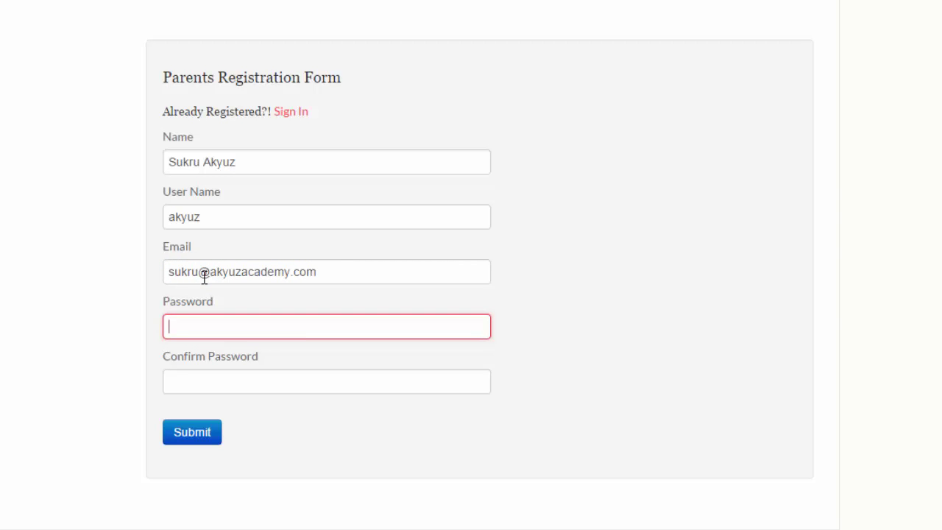
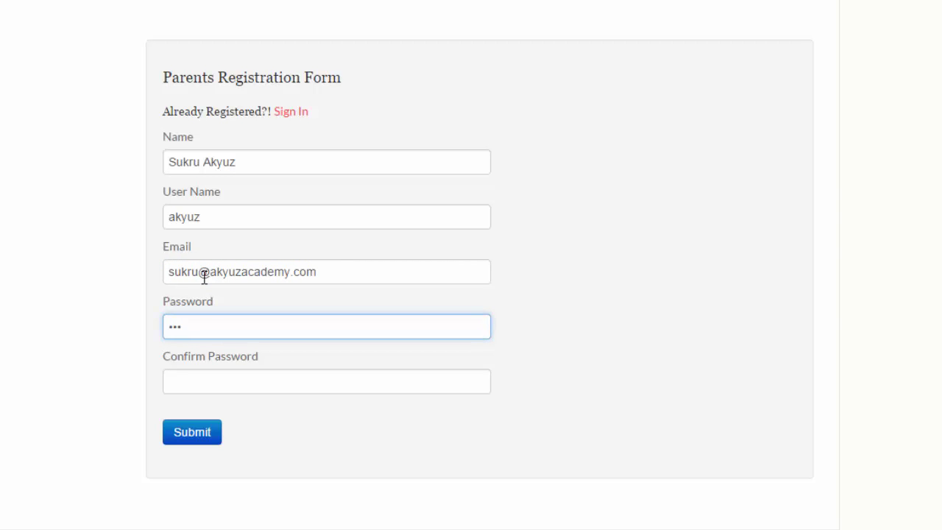
left_click(177, 381)
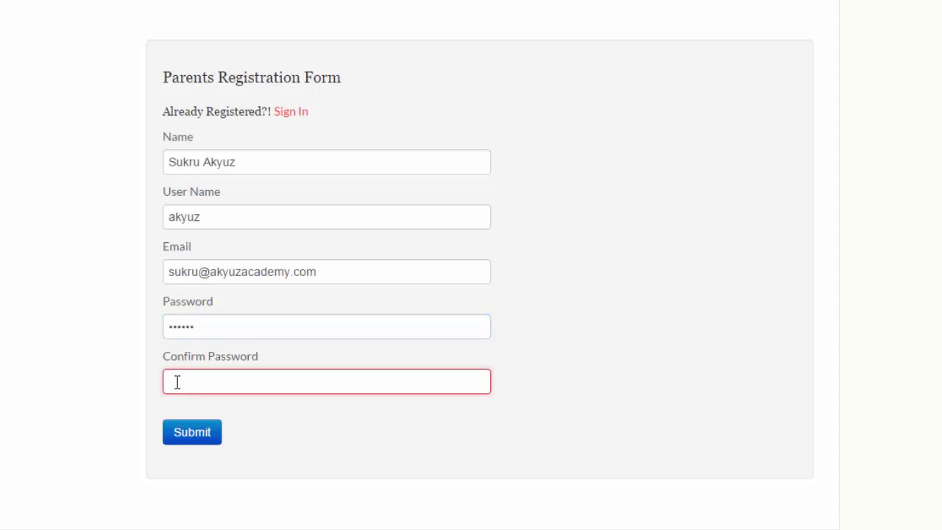
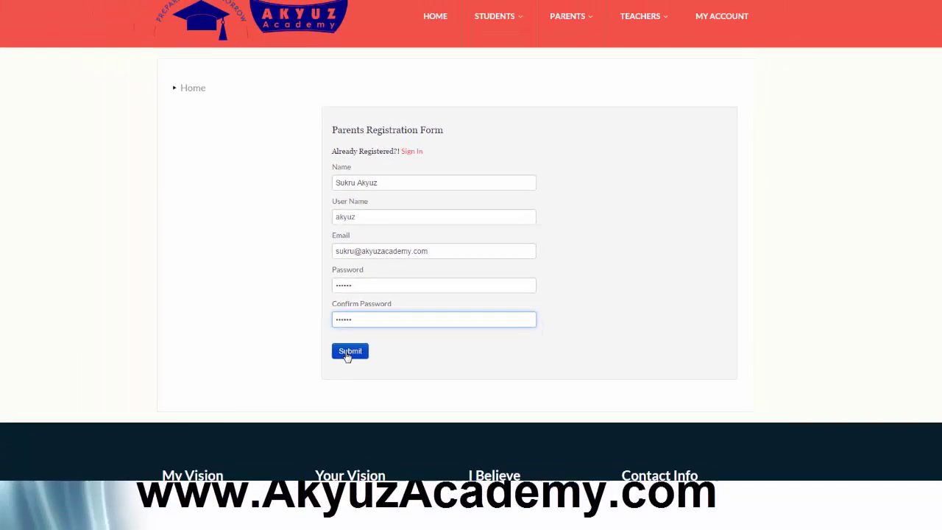
left_click(365, 348)
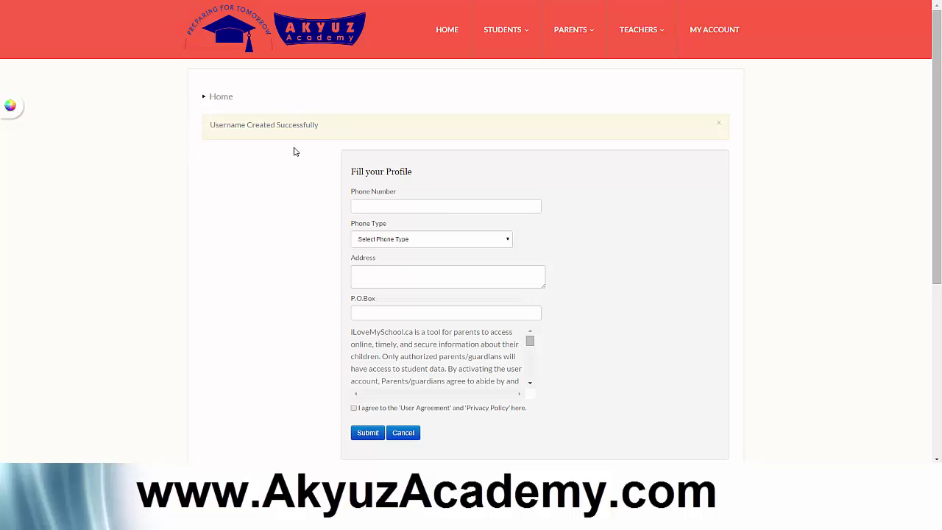
left_click(376, 197)
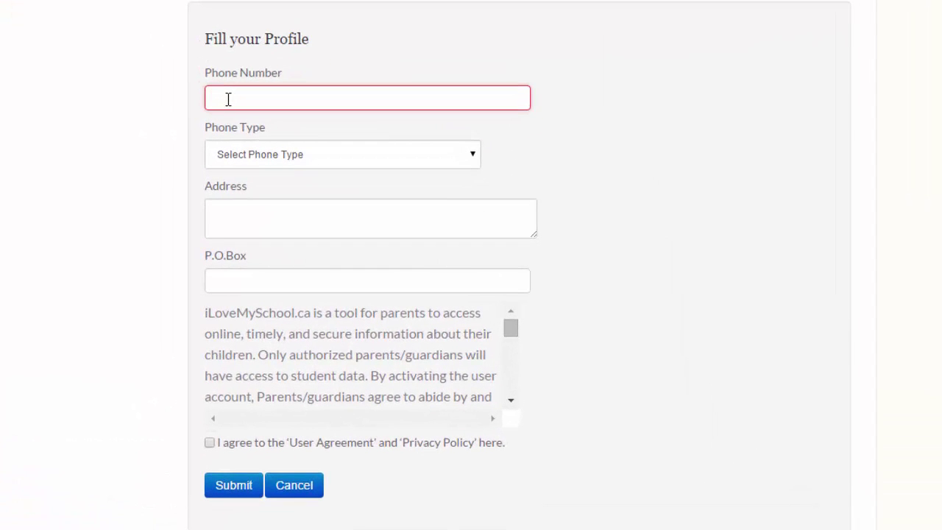
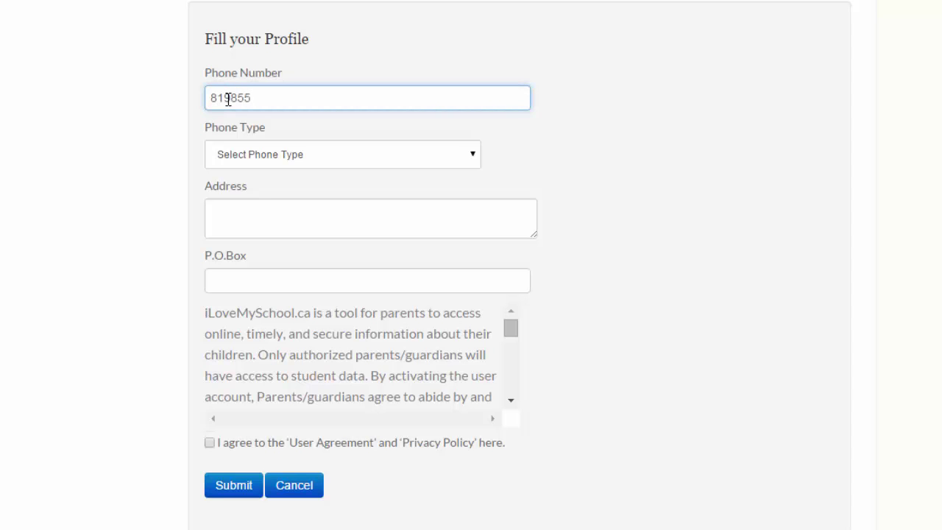
left_click(284, 157)
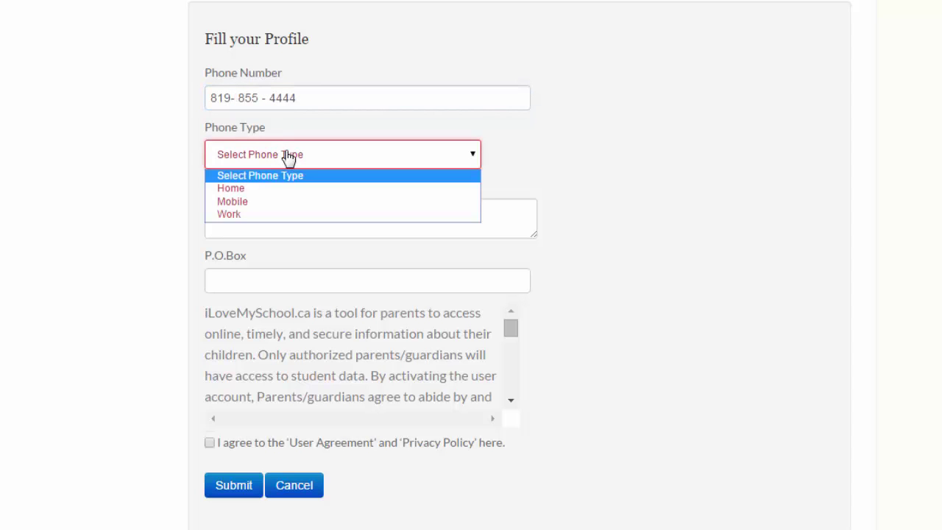
left_click(263, 202)
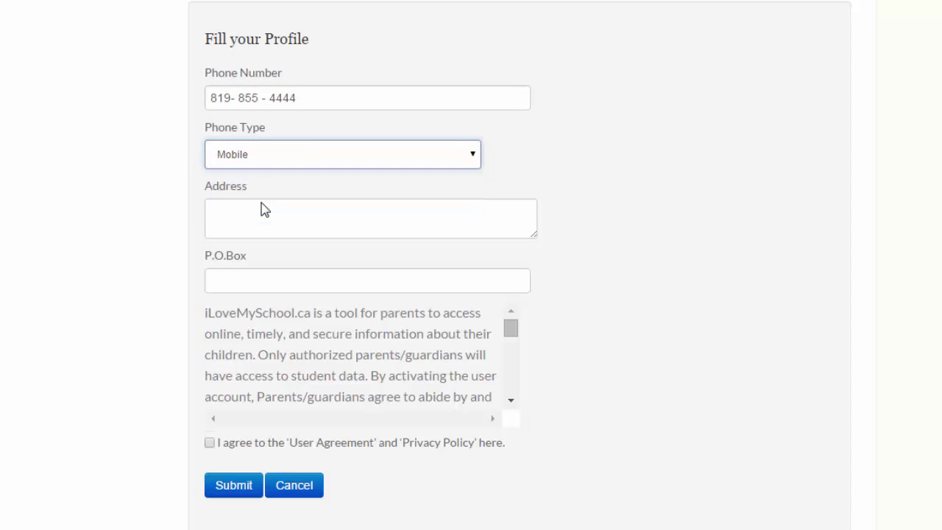
left_click(315, 159)
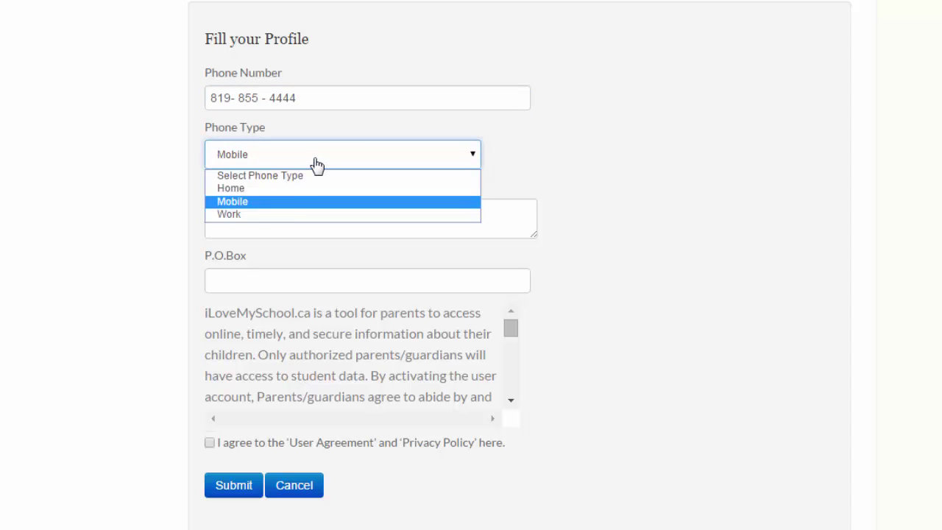
left_click(284, 215)
left_click(371, 159)
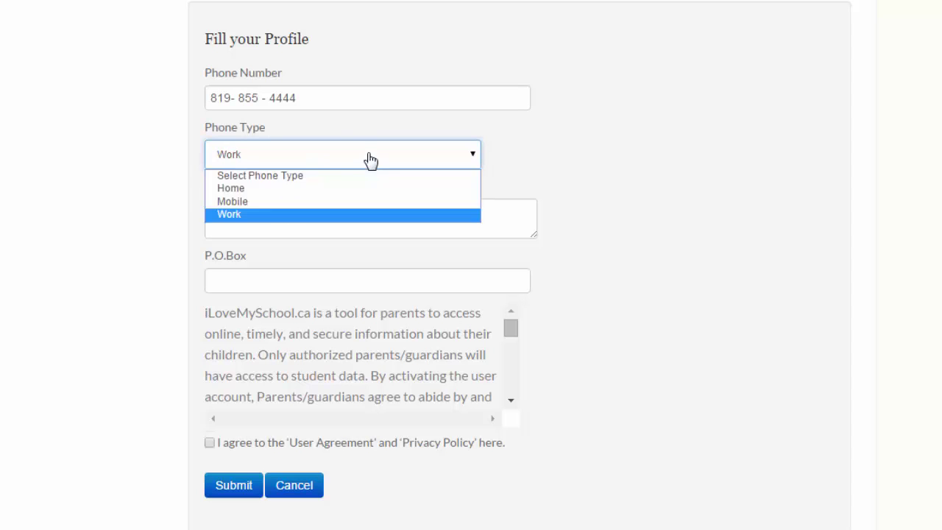
left_click(282, 193)
Type 'F0' into Address, then delete it so the field is blank.
left_click(243, 221)
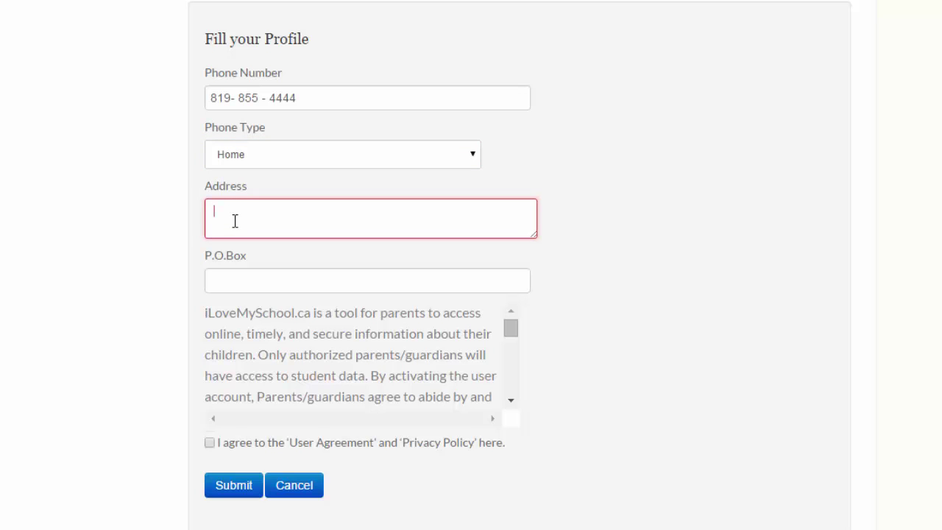
type("F")
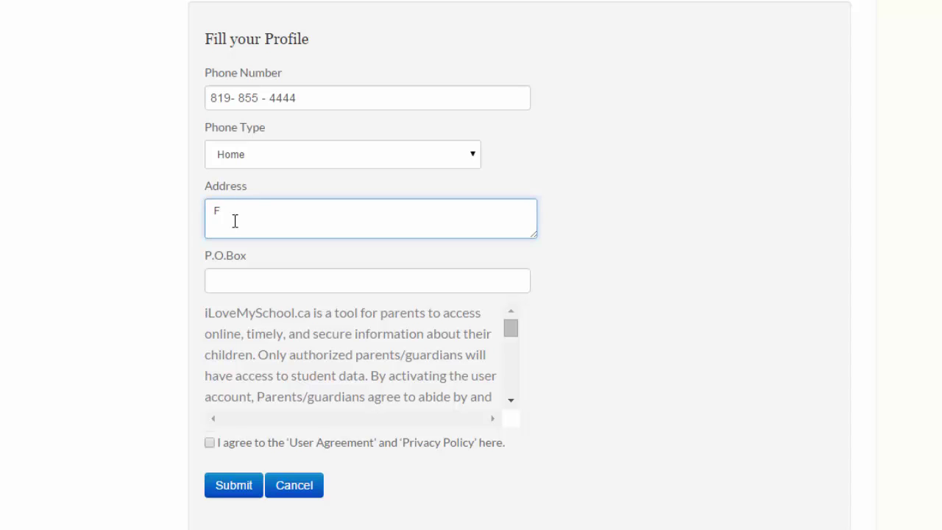
type("0")
left_click_drag(234, 221, 179, 215)
key("BackSpace")
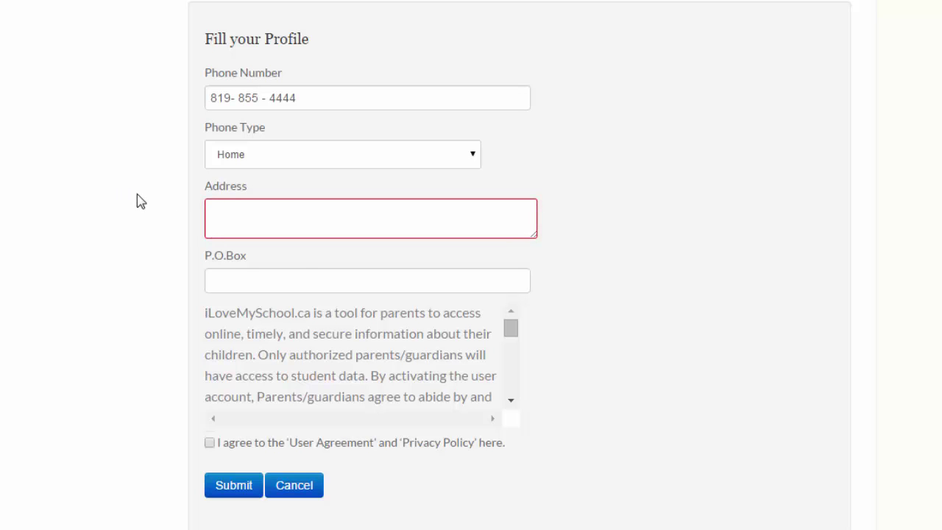
left_click(265, 219)
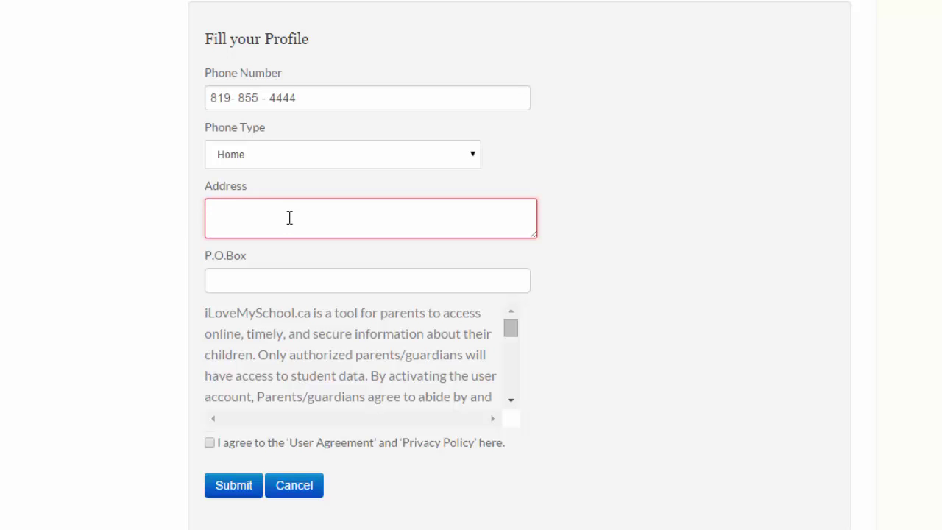
type("F2 Cluster ")
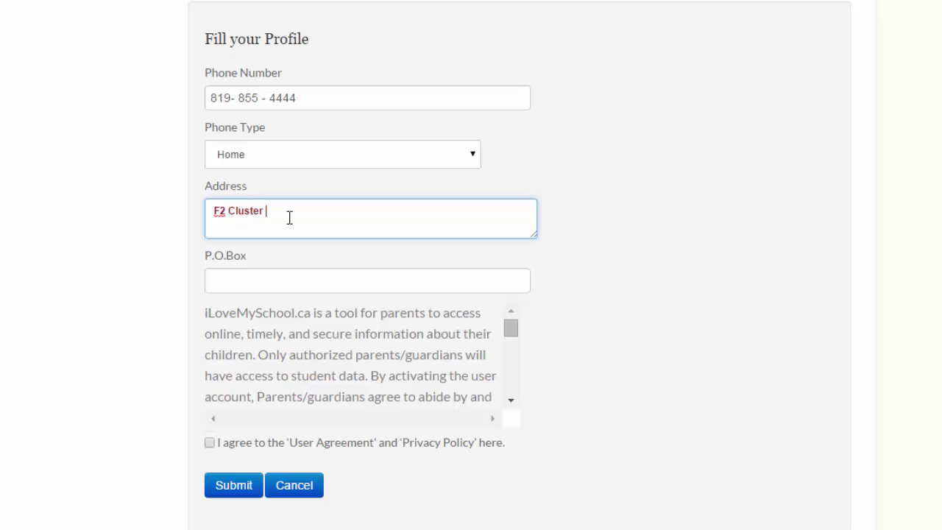
type("1")
type("20")
type("B")
left_click(243, 277)
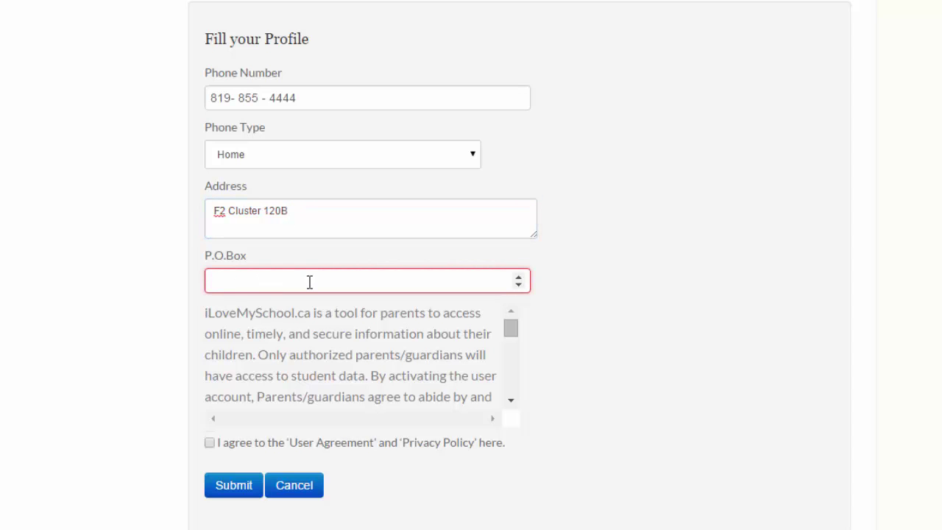
type("982")
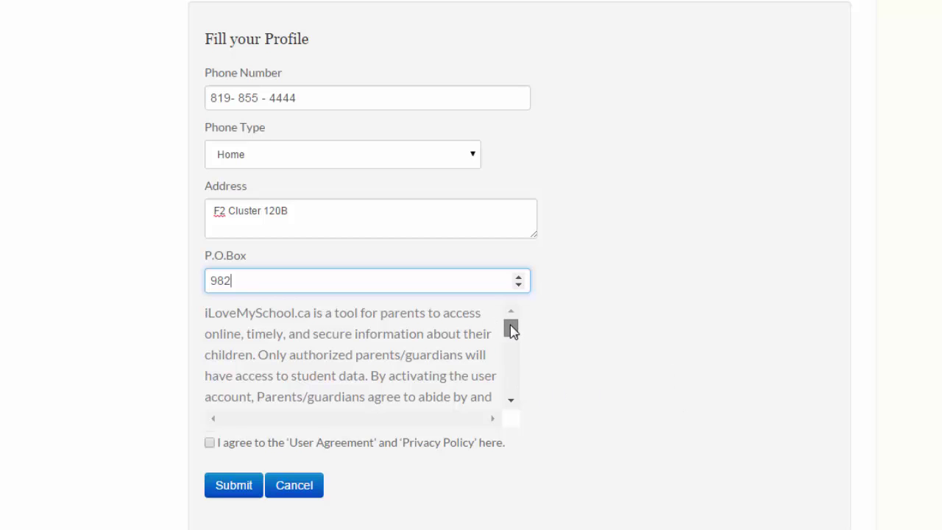
left_click_drag(511, 330, 511, 401)
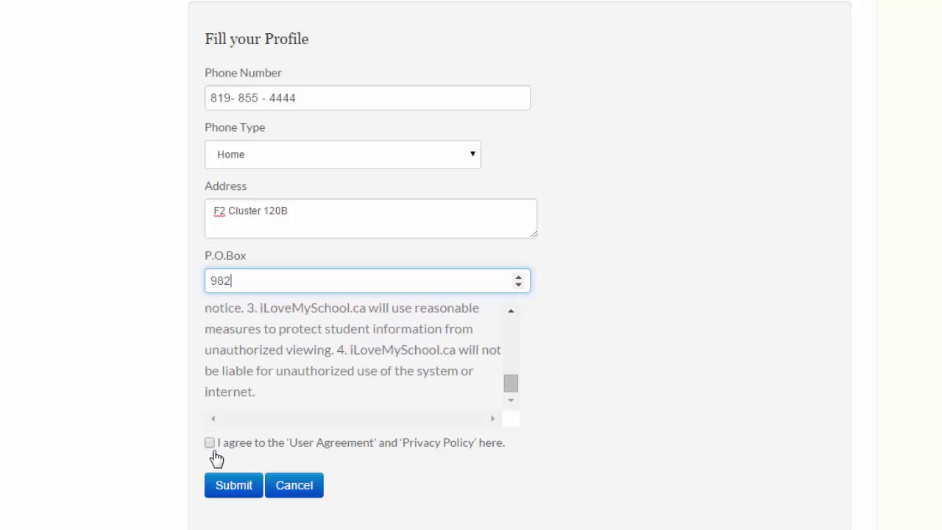
left_click(210, 444)
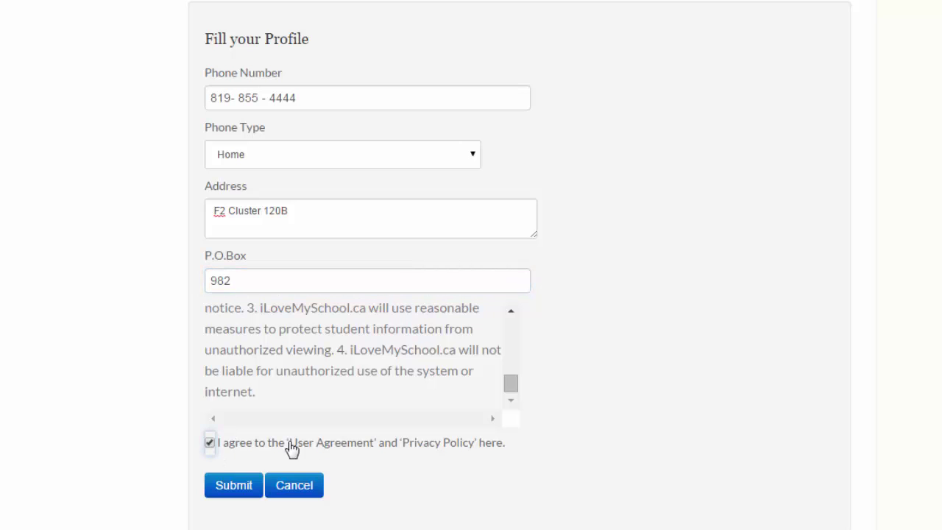
left_click(237, 488)
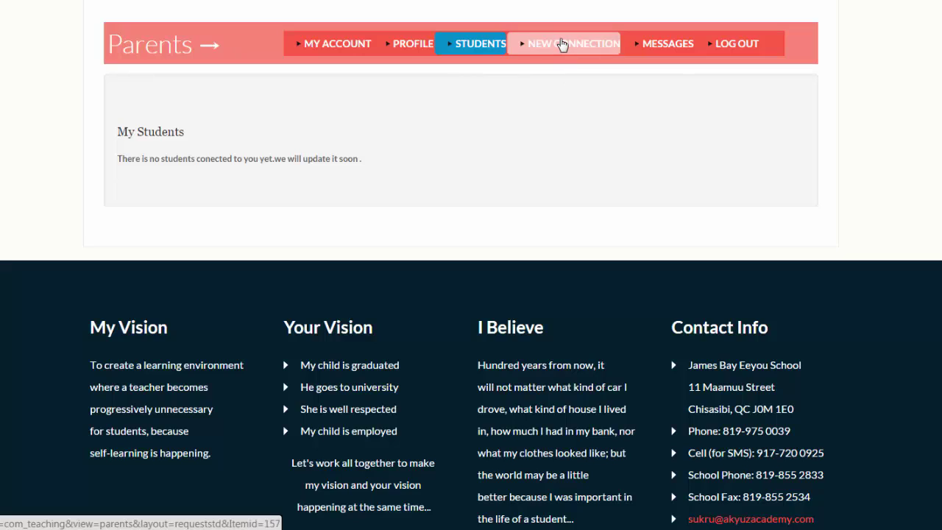
Fill a new connection request with student name Frank and group 311, and send it.
left_click(561, 44)
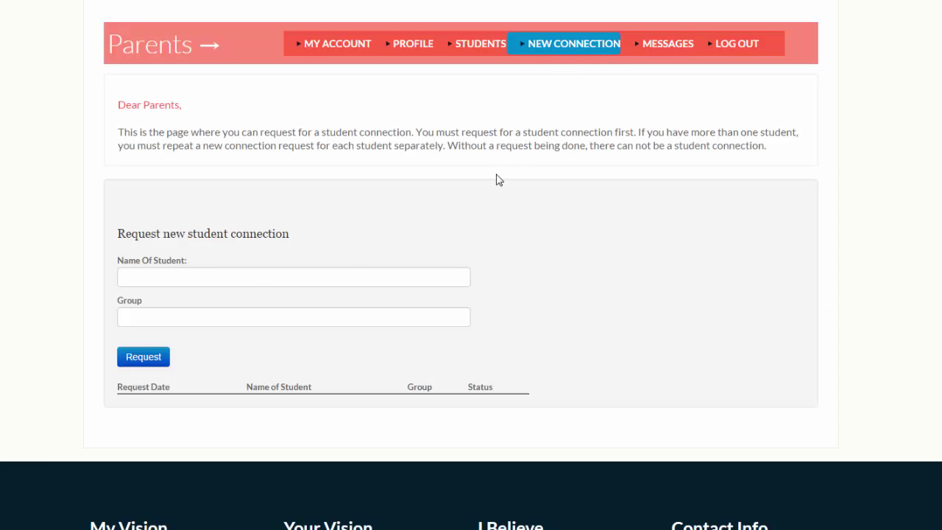
left_click(160, 281)
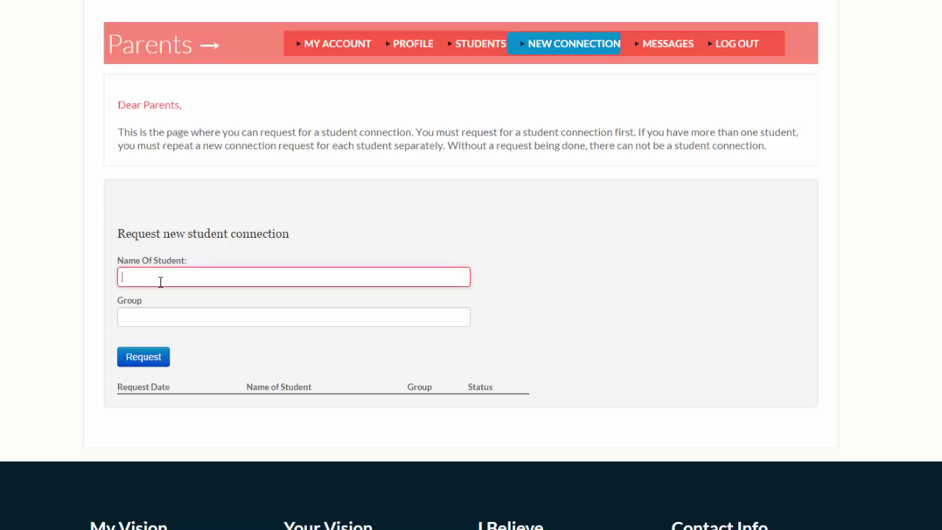
type("Frank")
left_click(159, 324)
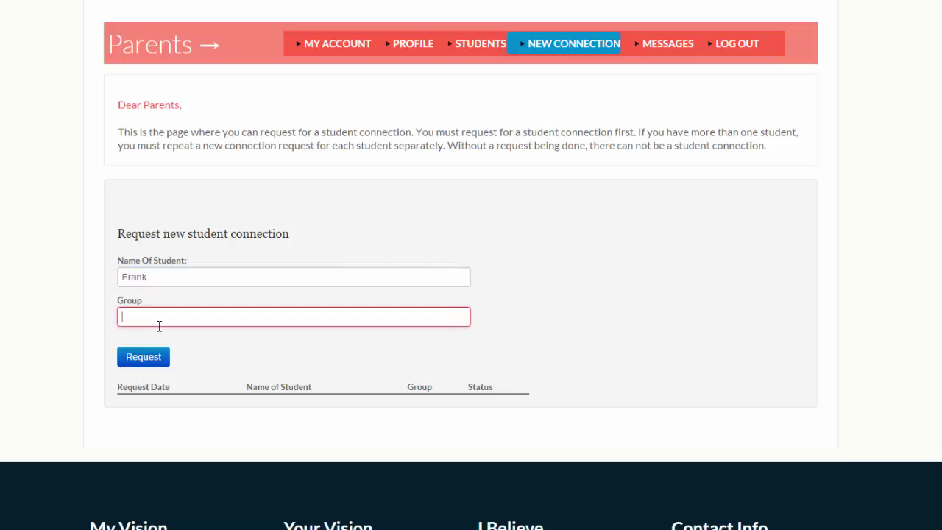
type("311")
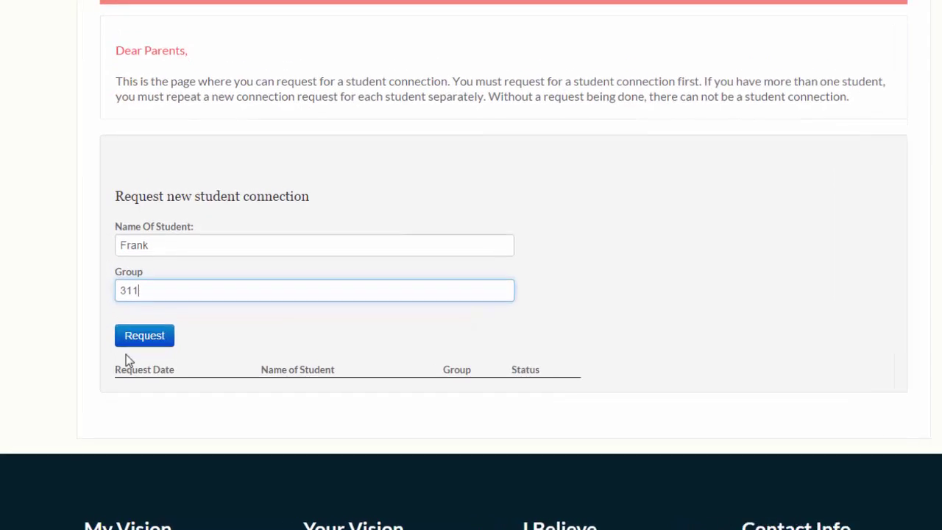
left_click(145, 295)
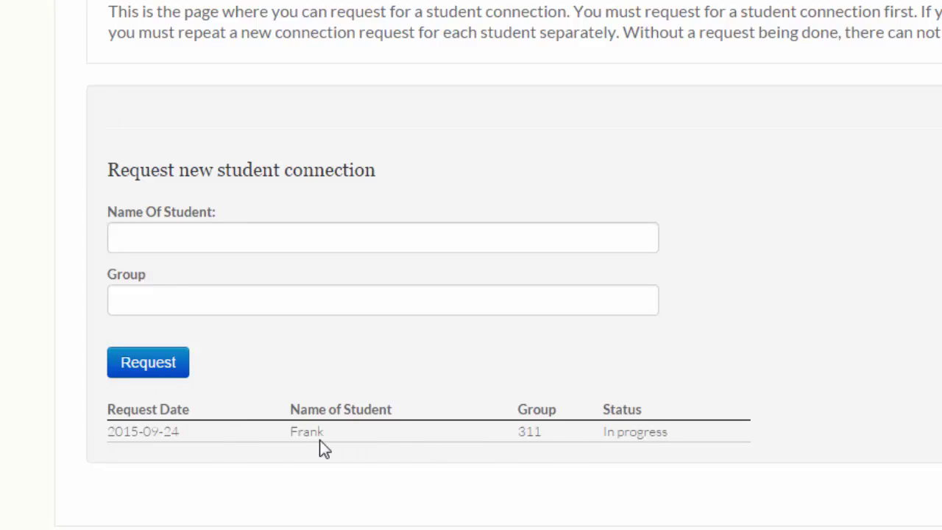
Highlight the request's date, Frank, group 311 and In progress status, then go to Students.
left_click_drag(130, 434, 161, 434)
left_click_drag(297, 434, 323, 434)
left_click_drag(524, 434, 543, 434)
left_click_drag(607, 433, 671, 432)
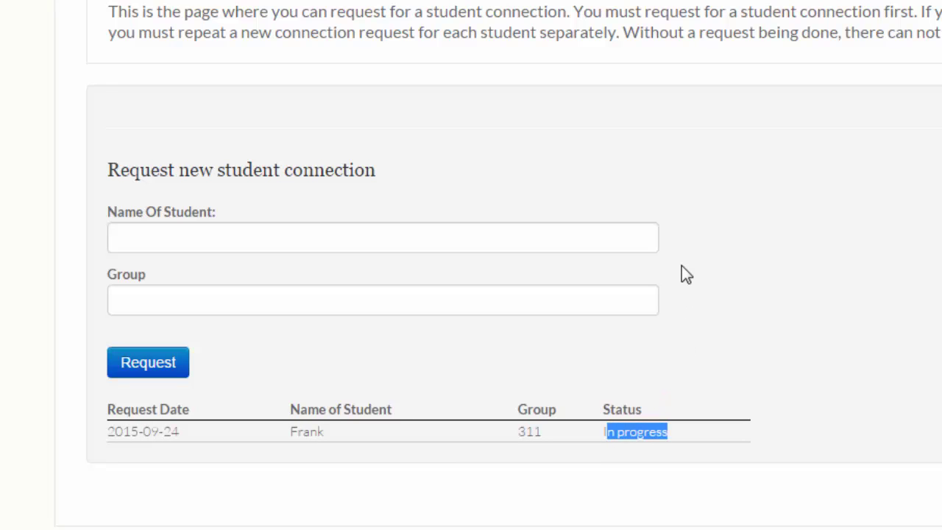
left_click(741, 235)
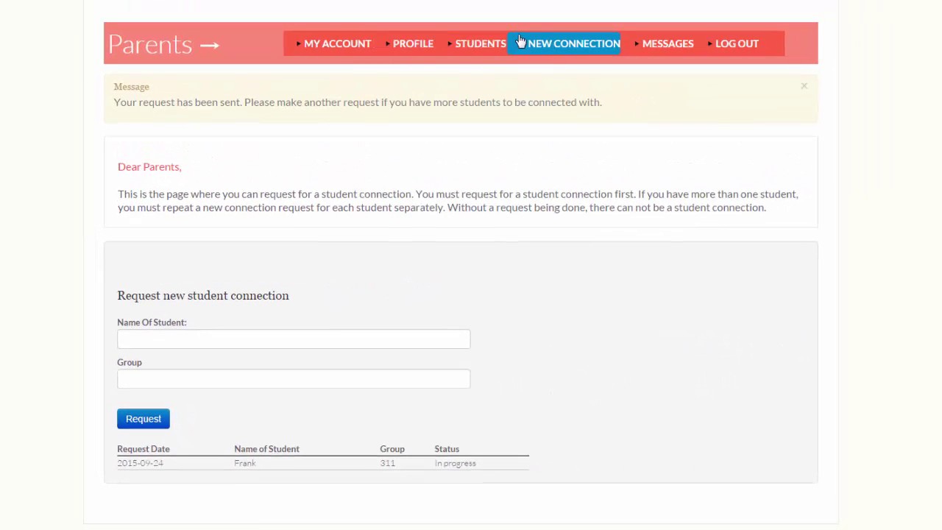
left_click(480, 44)
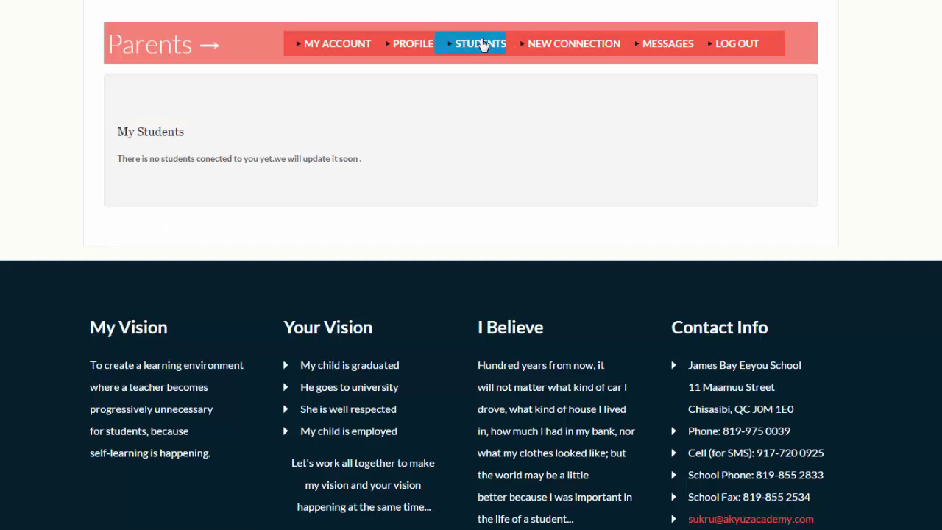